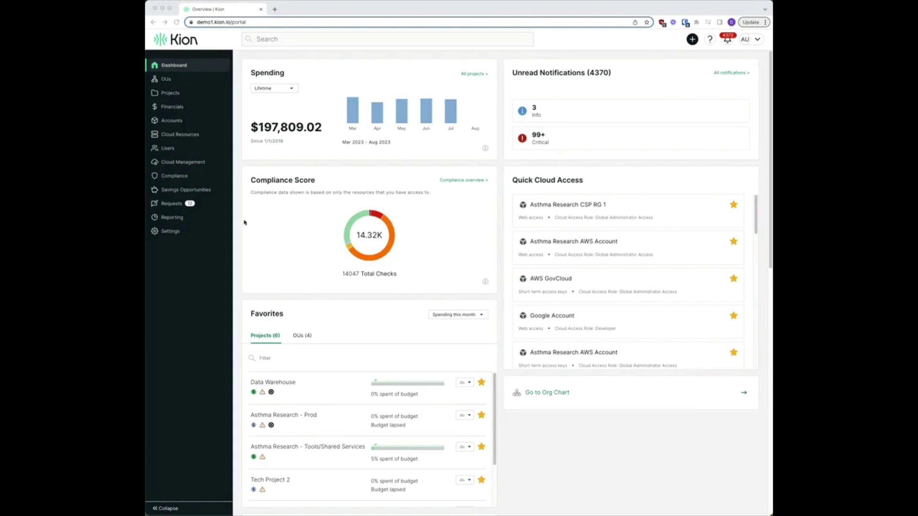
Step: Open the Permissions settings page from the Settings flyout
{"action": "left_click", "coordinate": [170, 232]}
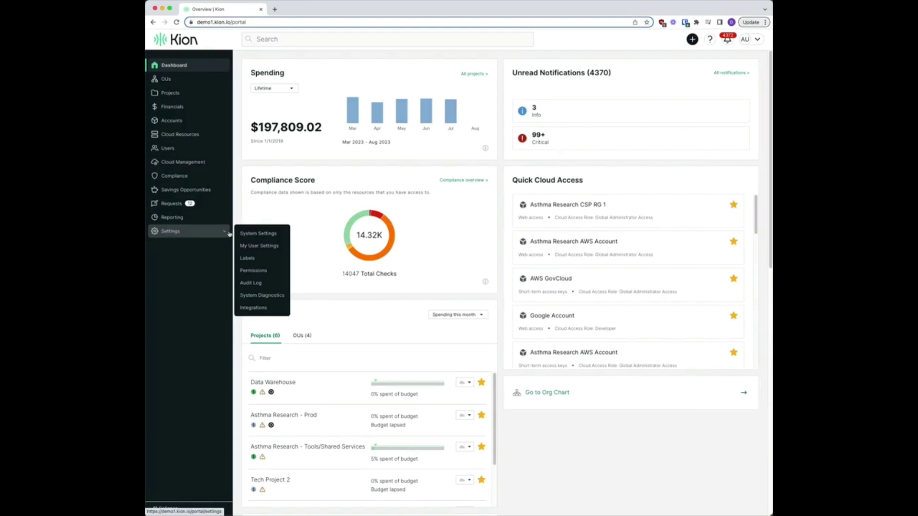
{"action": "left_click", "coordinate": [249, 270]}
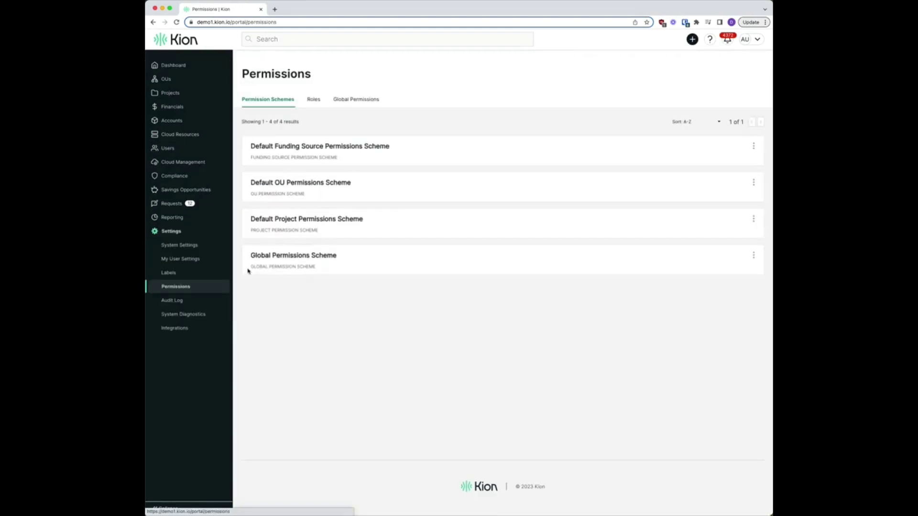
Step: On the Roles tab, create a new role named 'OU CAR Manager'
{"action": "left_click", "coordinate": [316, 101]}
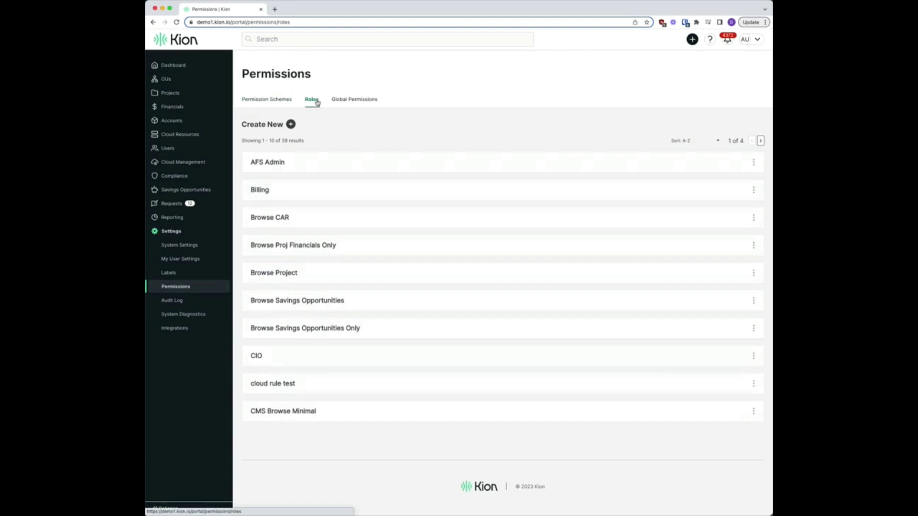
{"action": "left_click", "coordinate": [290, 124]}
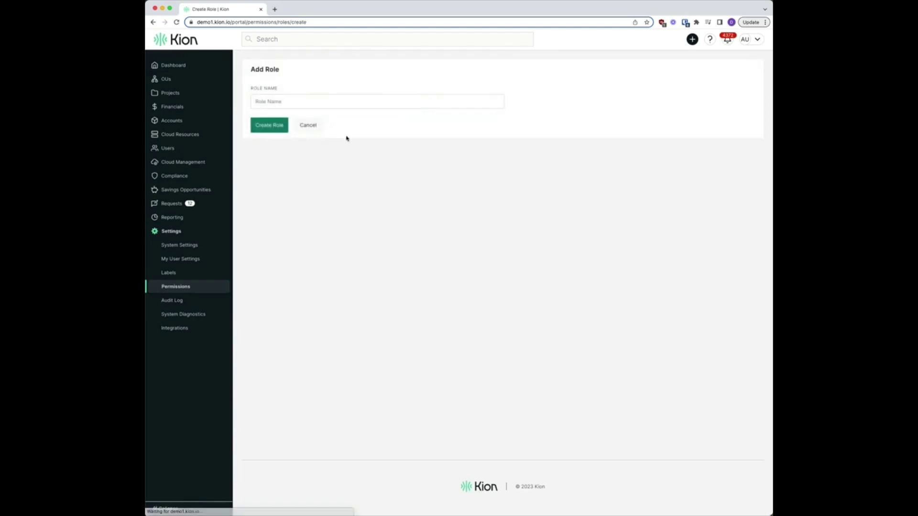
{"action": "left_click", "coordinate": [305, 101]}
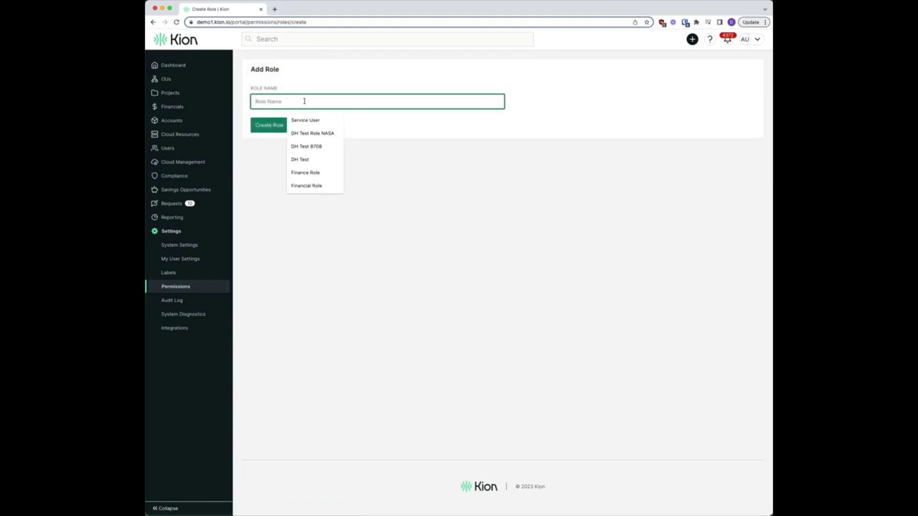
{"action": "type", "text": "OU CAR Manager"}
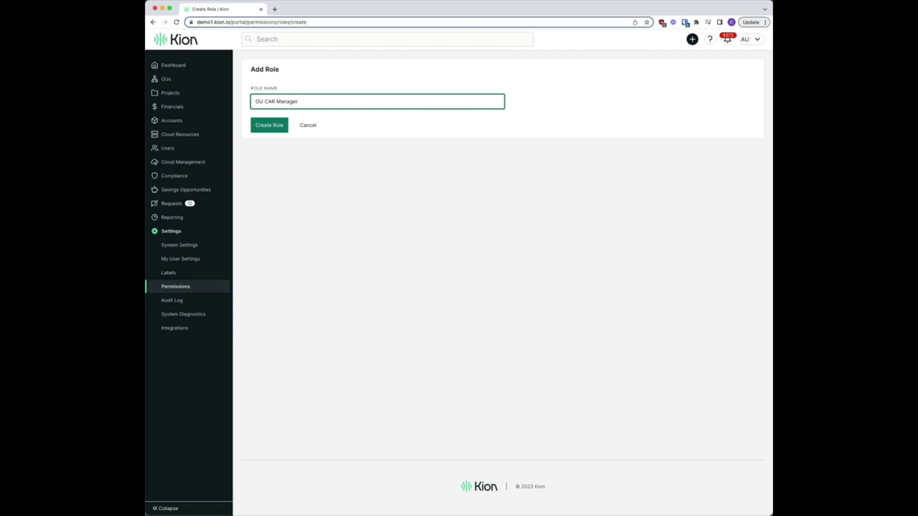
{"action": "left_click", "coordinate": [282, 126]}
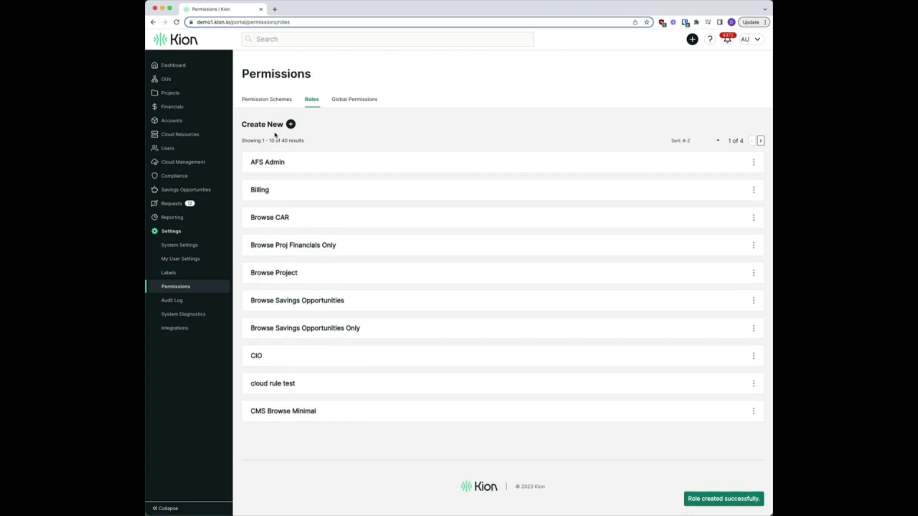
Step: From the Permission Schemes list, open Default OU Permissions Scheme for editing
{"action": "left_click", "coordinate": [272, 100]}
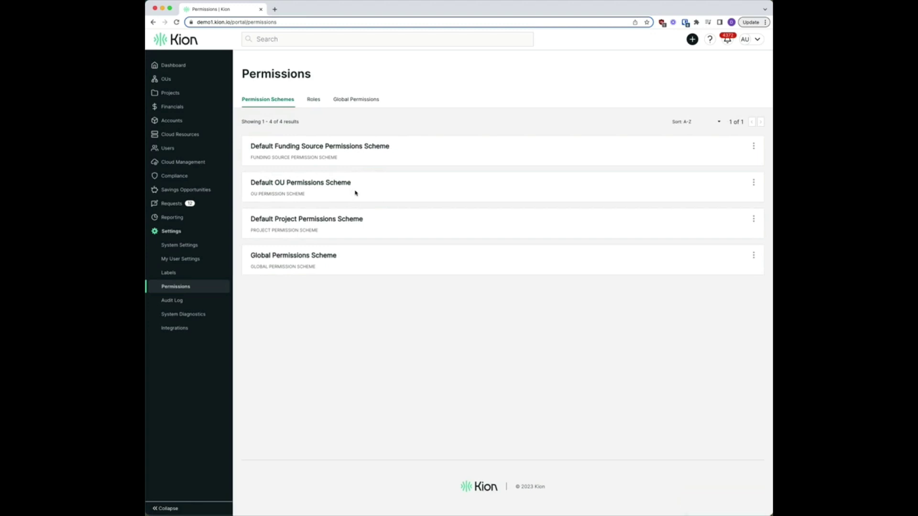
{"action": "left_click", "coordinate": [754, 185]}
{"action": "left_click", "coordinate": [727, 211]}
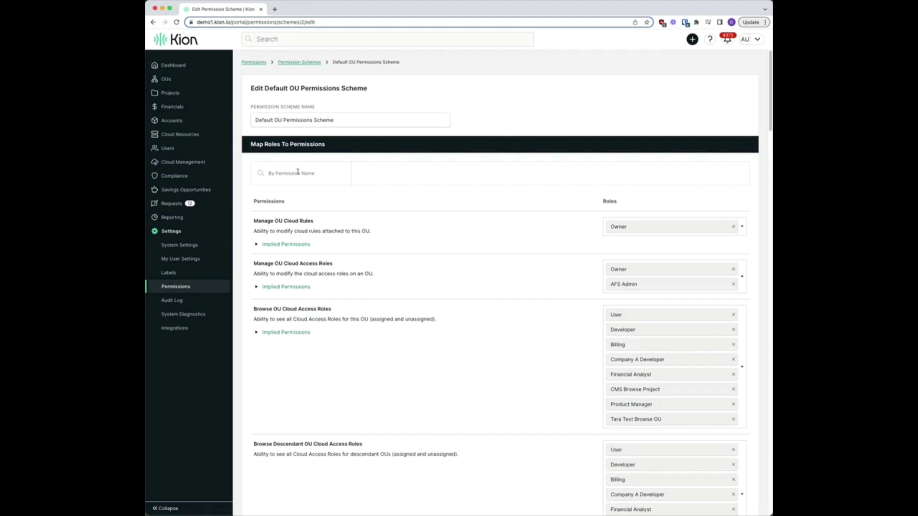
Step: Filter permissions by 'browse' and add OU CAR Manager to the Browse OU roles
{"action": "left_click", "coordinate": [298, 172]}
{"action": "type", "text": "browse ou"}
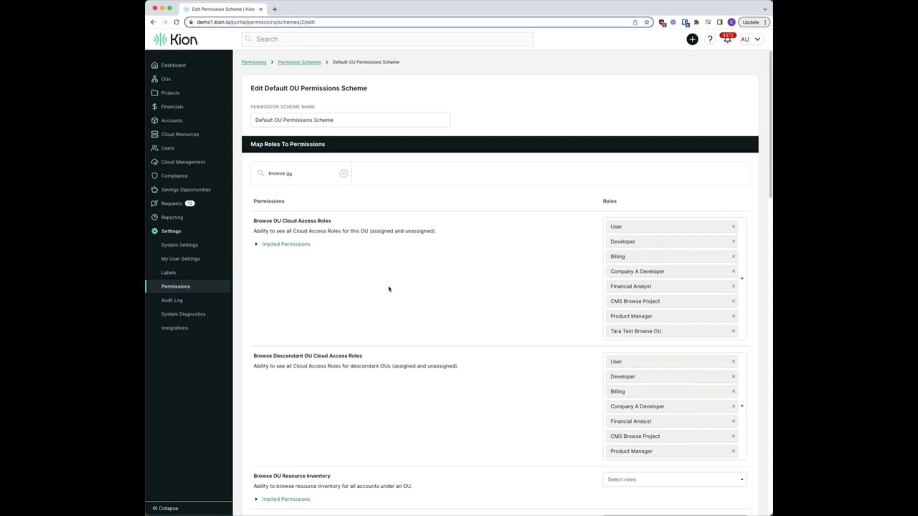
{"action": "scroll", "coordinate": [389, 289], "scroll_direction": "down", "scroll_amount": 10}
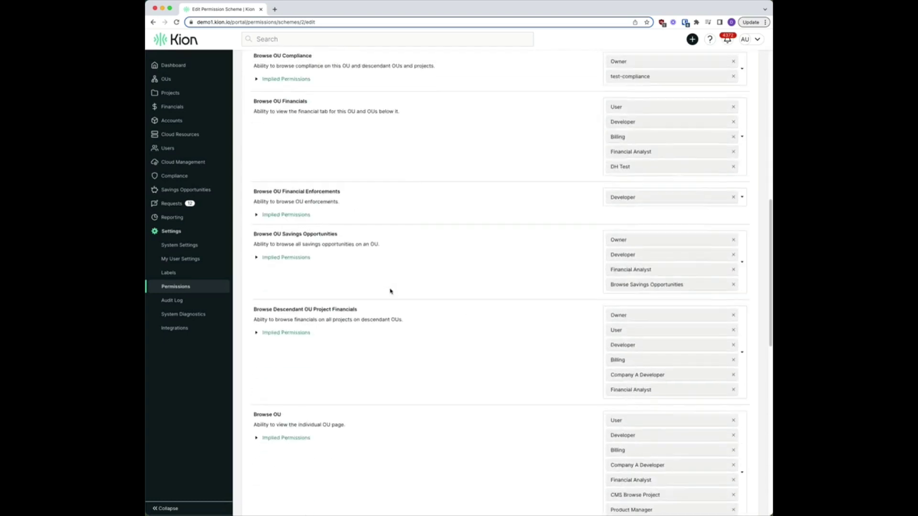
{"action": "scroll", "coordinate": [390, 290], "scroll_direction": "down", "scroll_amount": 3}
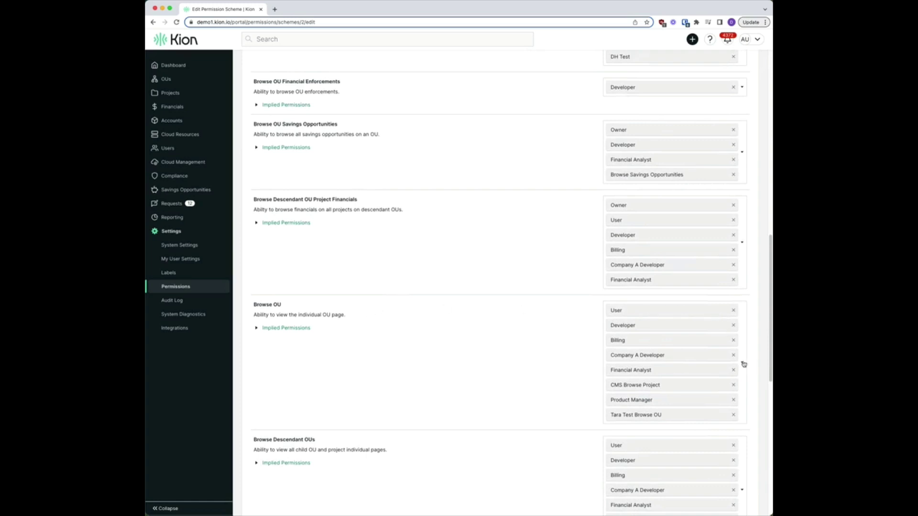
{"action": "left_click", "coordinate": [744, 364]}
{"action": "scroll", "coordinate": [473, 378], "scroll_direction": "down", "scroll_amount": 5}
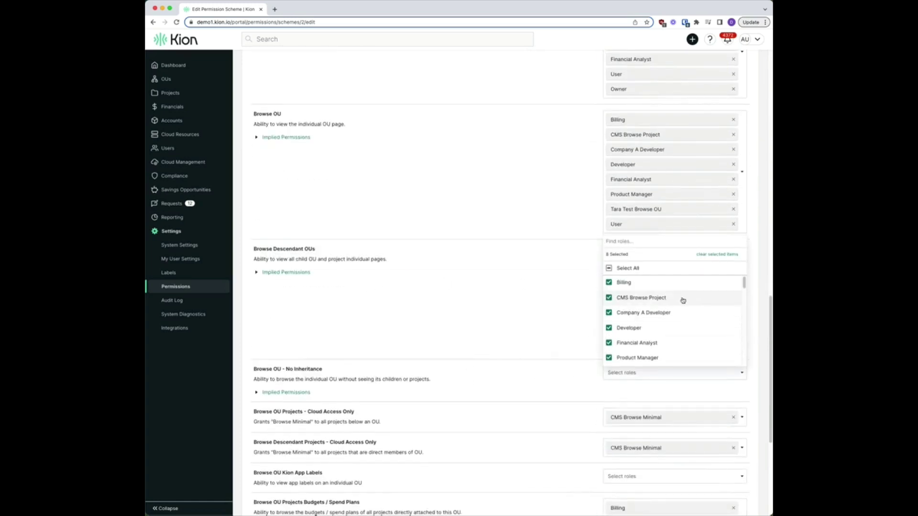
{"action": "type", "text": "ou CAR"}
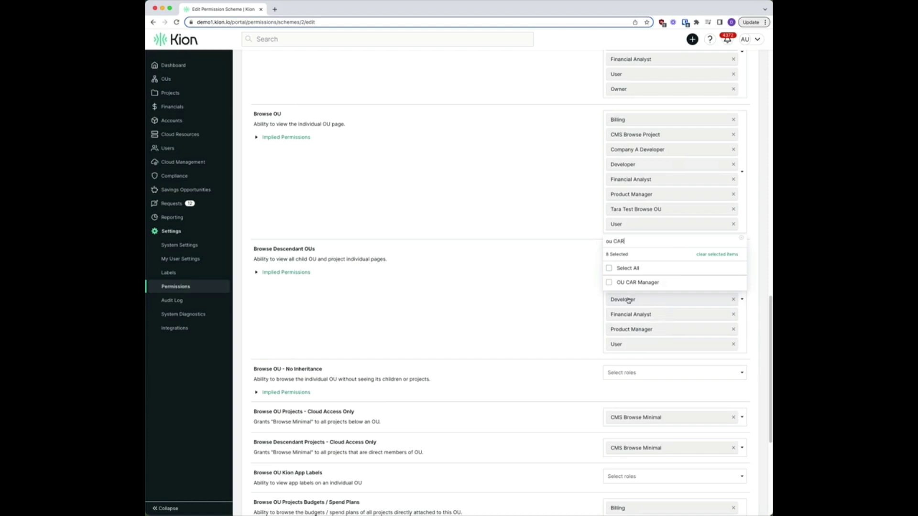
{"action": "left_click", "coordinate": [610, 283]}
{"action": "left_click", "coordinate": [559, 293]}
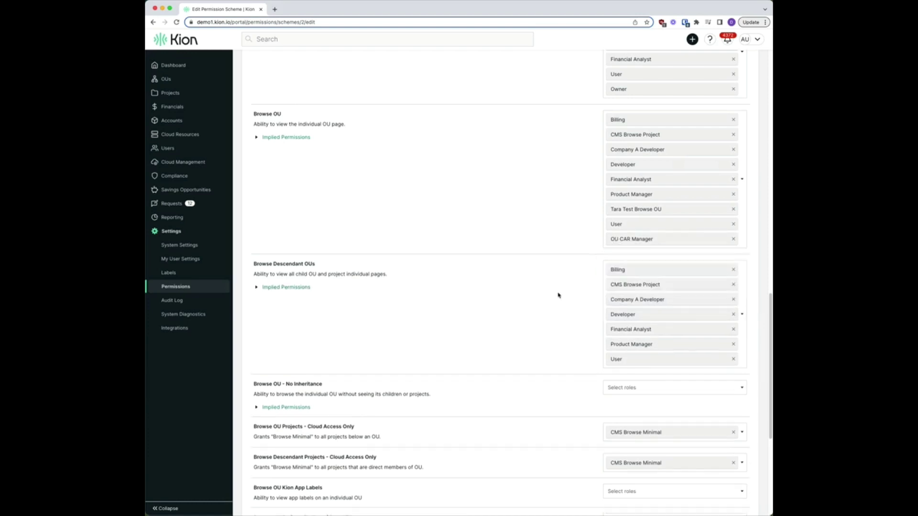
Step: Save the Default OU Permissions Scheme with the Browse OU change
{"action": "scroll", "coordinate": [346, 170], "scroll_direction": "up", "scroll_amount": 10}
{"action": "scroll", "coordinate": [347, 170], "scroll_direction": "up", "scroll_amount": 2}
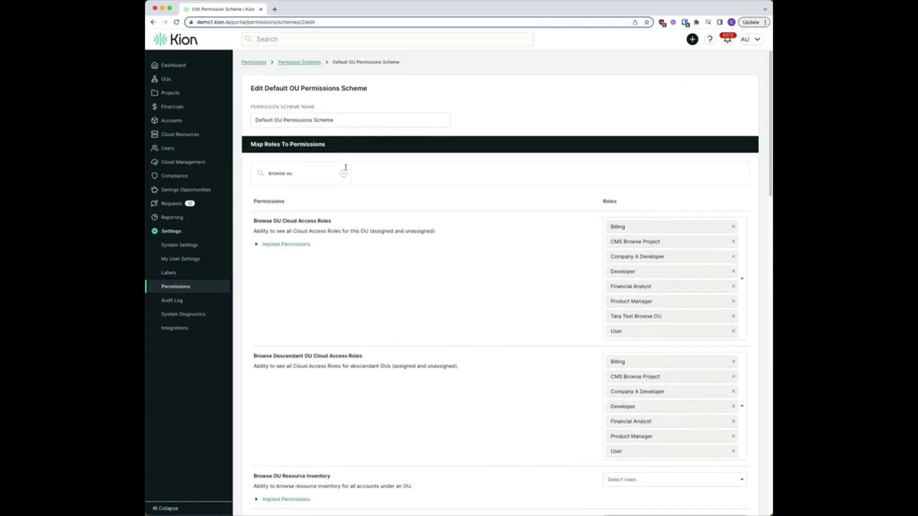
{"action": "scroll", "coordinate": [324, 140], "scroll_direction": "down", "scroll_amount": 15}
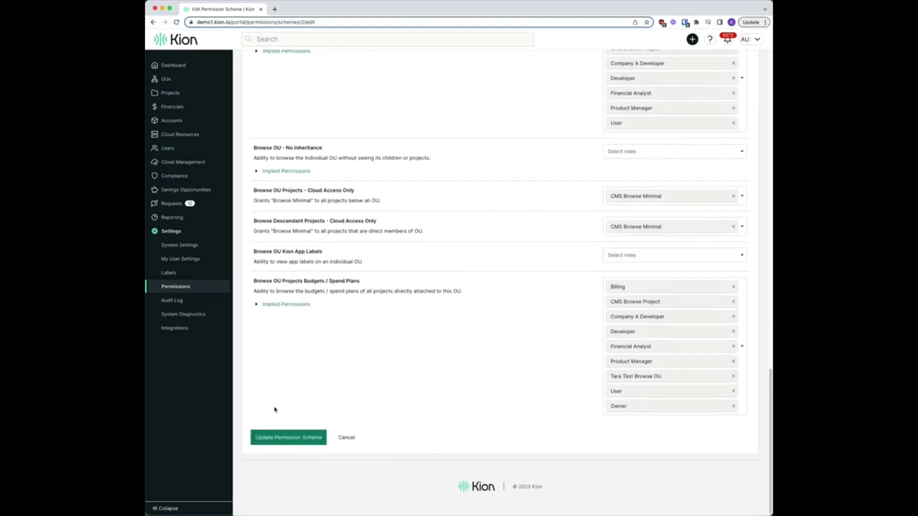
{"action": "left_click", "coordinate": [268, 437]}
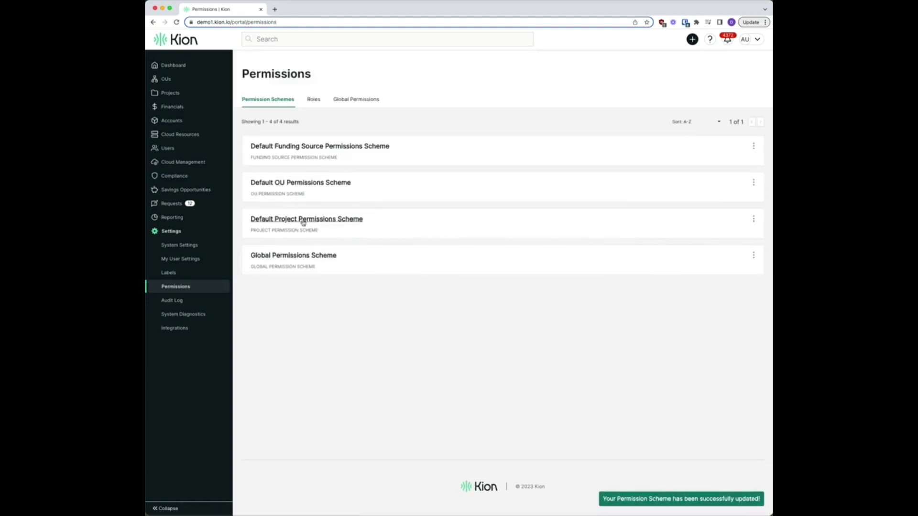
Step: Reopen Default OU Permissions Scheme for editing and filter permissions by 'ma'
{"action": "left_click", "coordinate": [753, 183]}
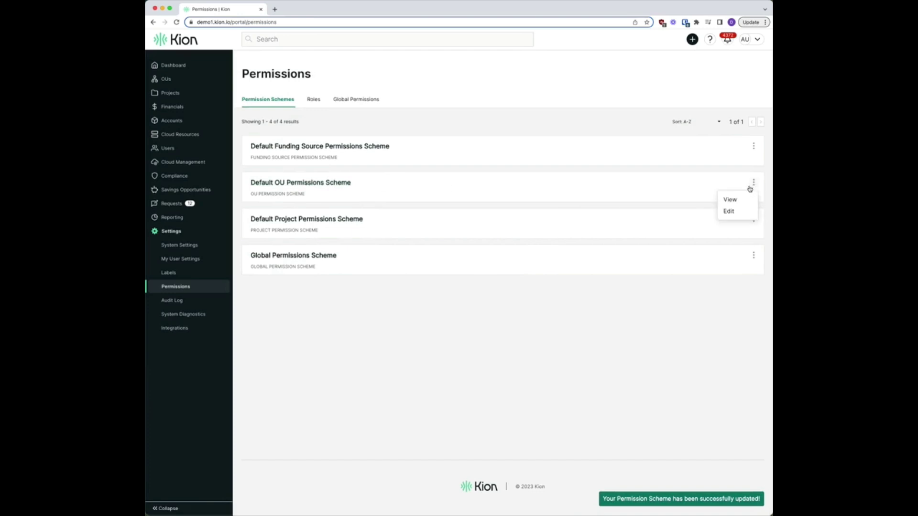
{"action": "left_click", "coordinate": [728, 210]}
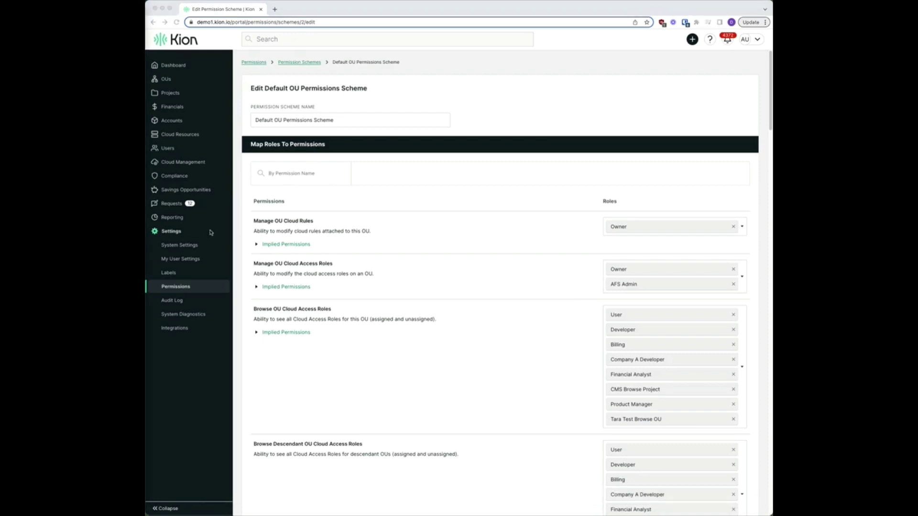
{"action": "left_click", "coordinate": [269, 176]}
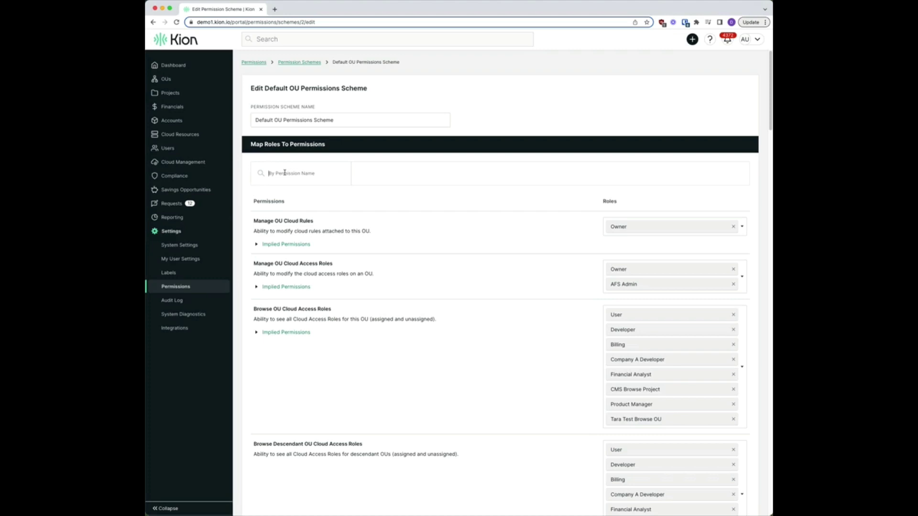
{"action": "type", "text": "manage de"}
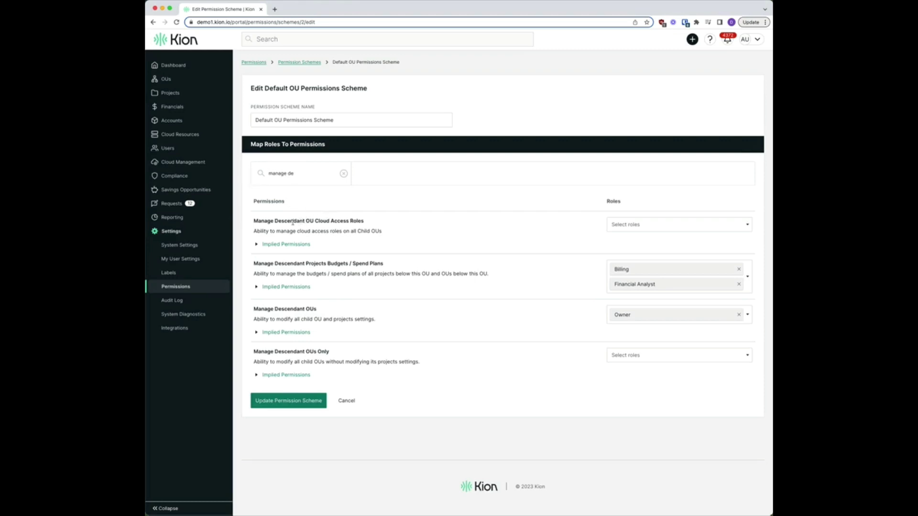
Step: Add OU CAR Manager to Manage Descendant OU Cloud Access Roles and save the scheme
{"action": "left_click", "coordinate": [746, 225]}
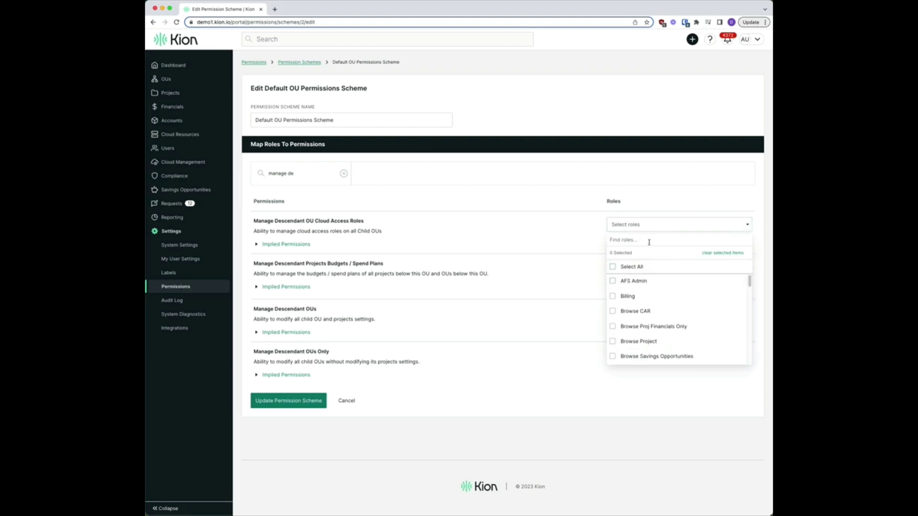
{"action": "type", "text": "ou car"}
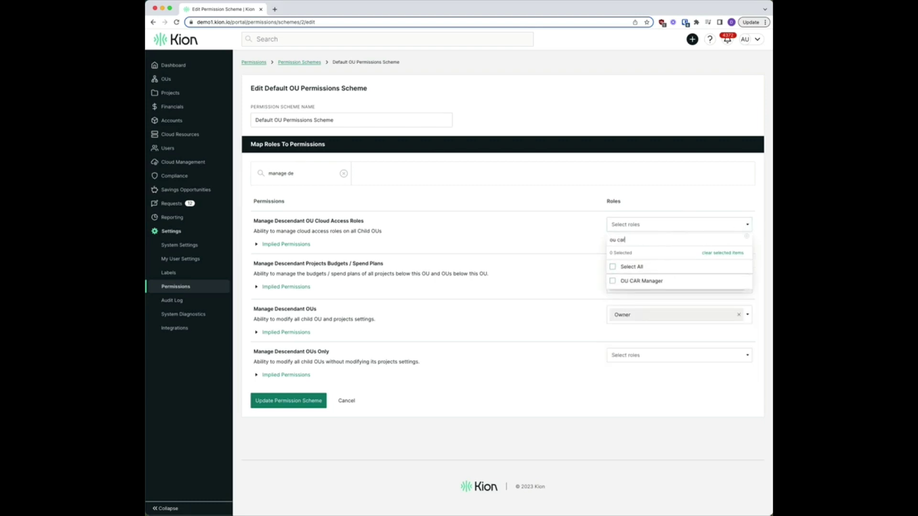
{"action": "left_click", "coordinate": [650, 282]}
{"action": "left_click", "coordinate": [554, 245]}
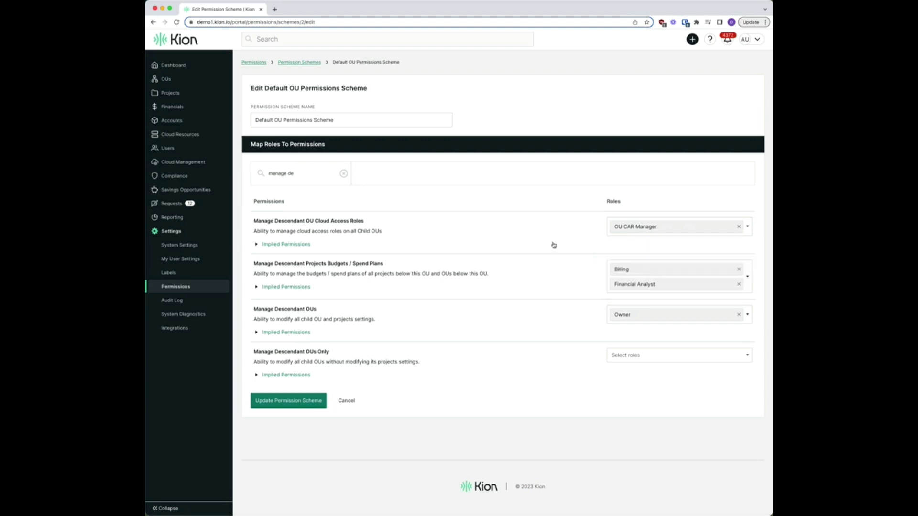
{"action": "left_click", "coordinate": [301, 398]}
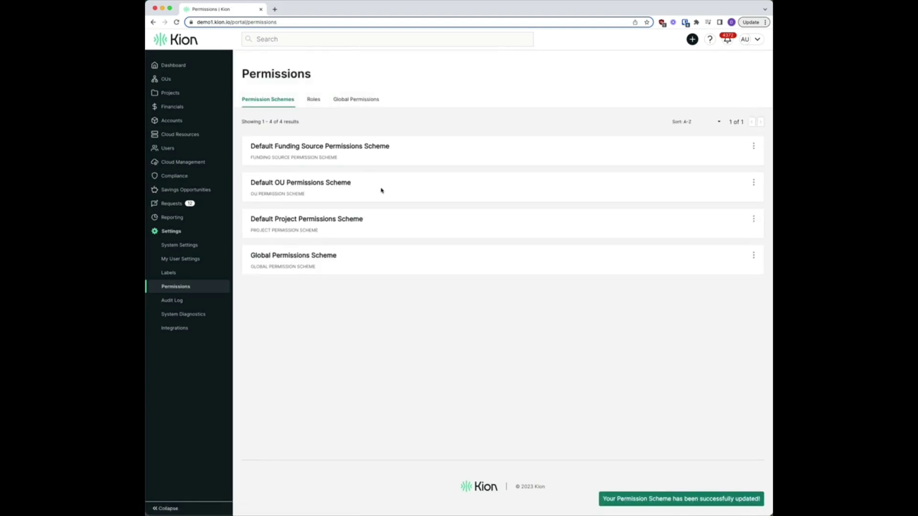
Step: Page through the Roles list to OU CAR Manager and view its details
{"action": "left_click", "coordinate": [313, 100]}
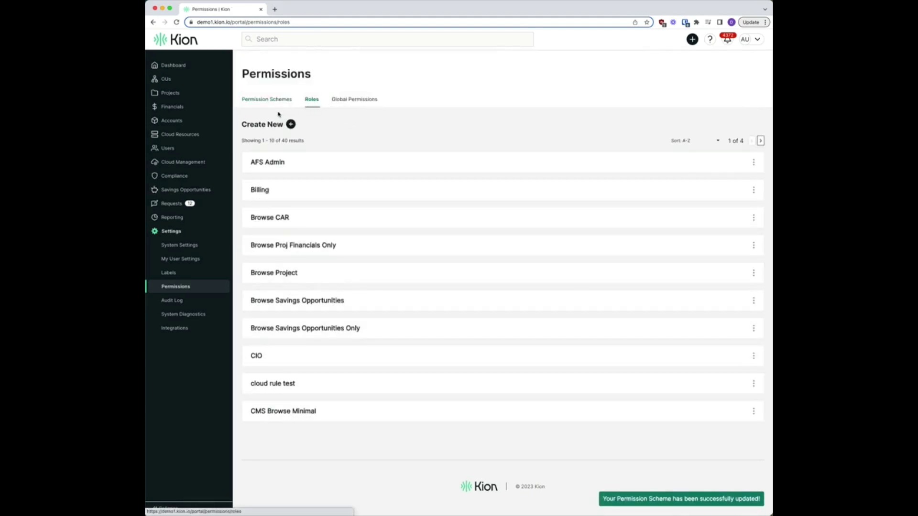
{"action": "left_click", "coordinate": [759, 141]}
{"action": "left_click", "coordinate": [760, 141]}
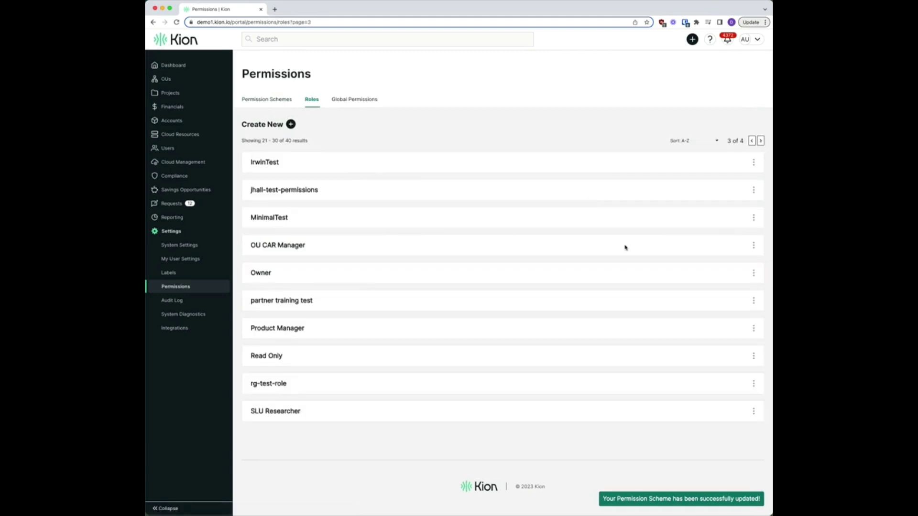
{"action": "left_click", "coordinate": [752, 246]}
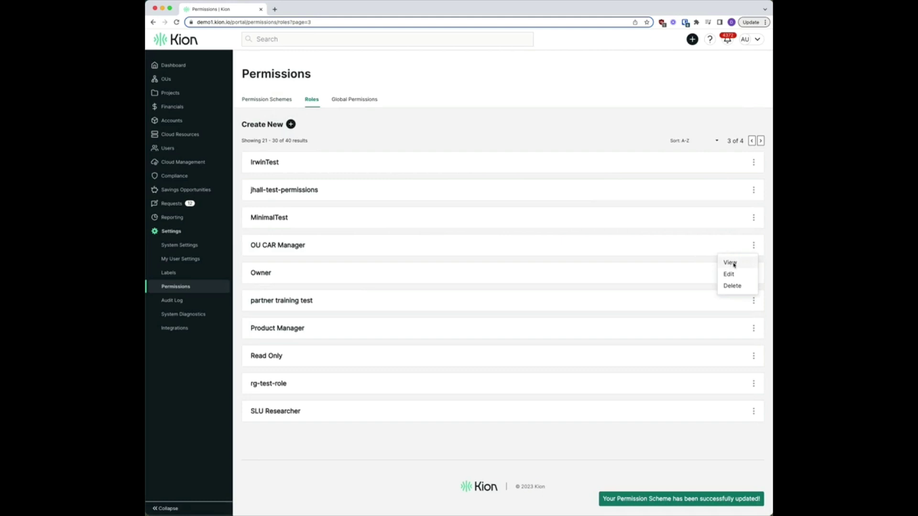
{"action": "left_click", "coordinate": [731, 263]}
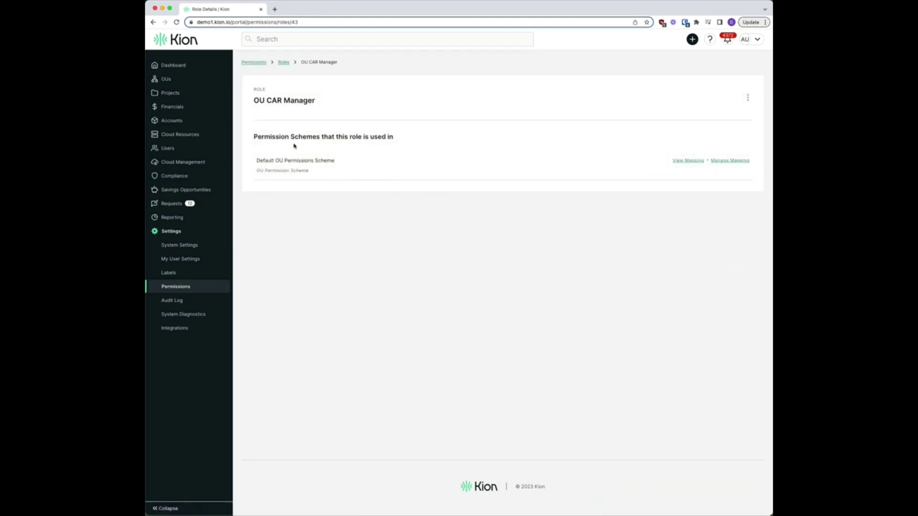
Step: Review the role's Default OU Permissions Scheme mapping, confirming Browse OU is checked
{"action": "left_click", "coordinate": [688, 161]}
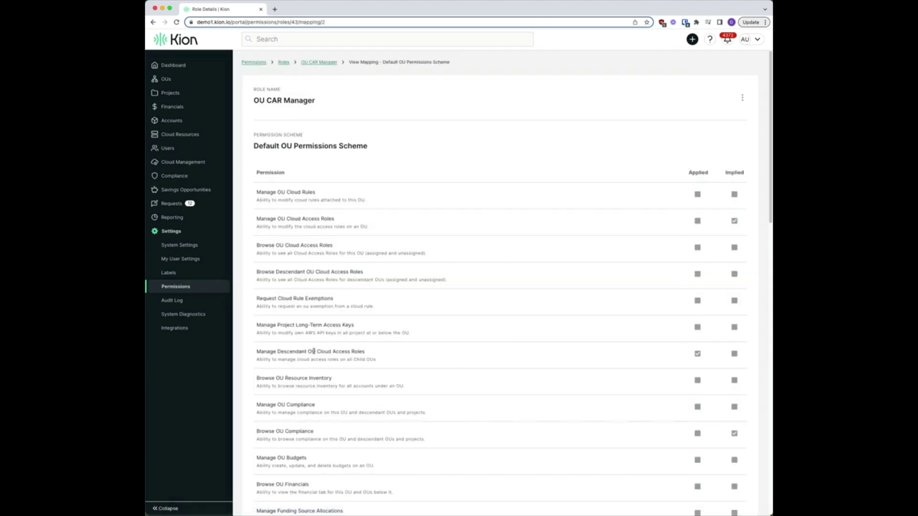
{"action": "scroll", "coordinate": [404, 360], "scroll_direction": "down", "scroll_amount": 5}
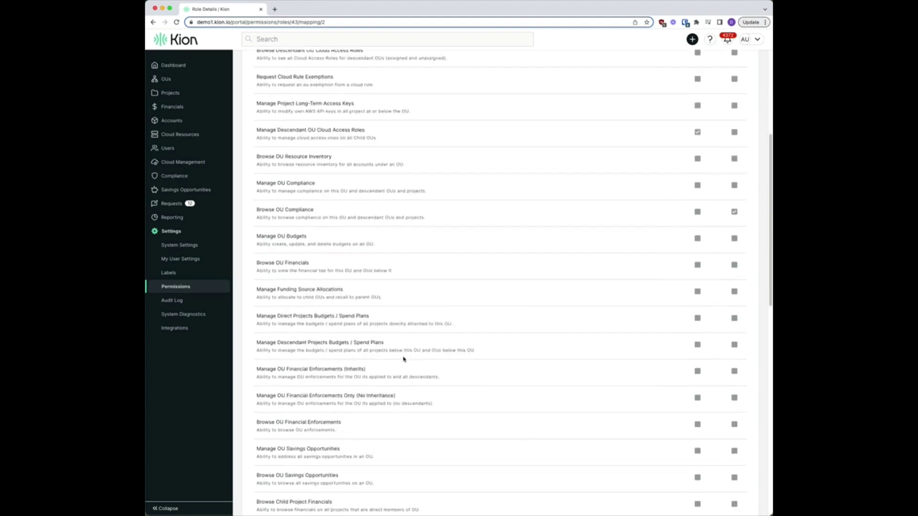
{"action": "scroll", "coordinate": [403, 360], "scroll_direction": "down", "scroll_amount": 5}
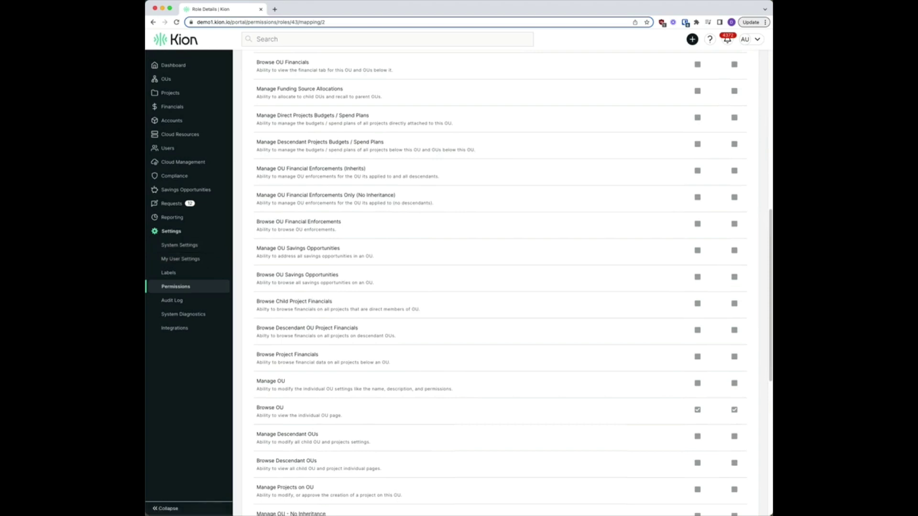
{"action": "mouse_move", "coordinate": [217, 141]}
{"action": "mouse_move", "coordinate": [180, 84]}
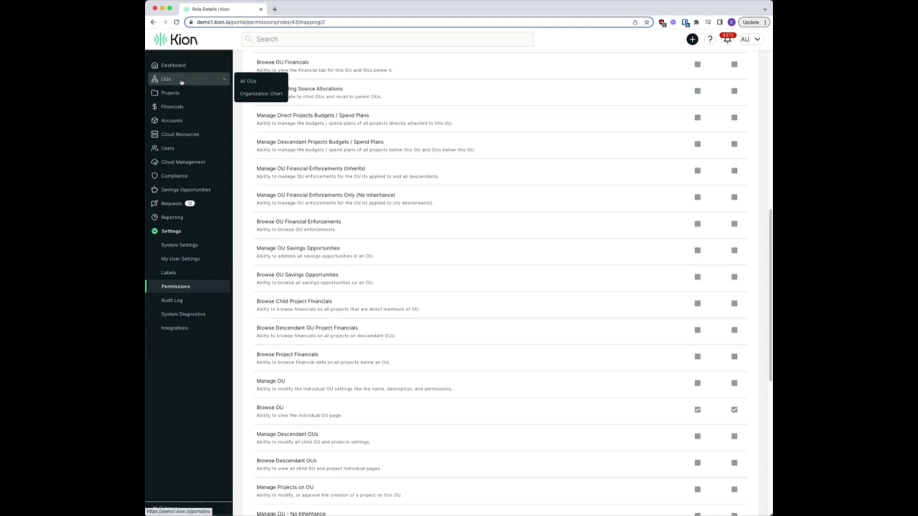
Step: Open Company A from the Organization Chart and bring up its actions menu
{"action": "left_click", "coordinate": [280, 97]}
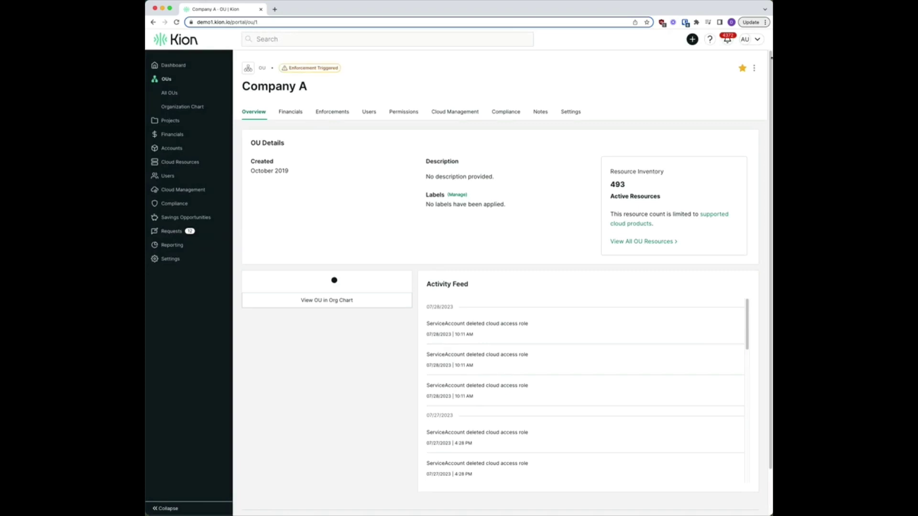
{"action": "left_click", "coordinate": [754, 67]}
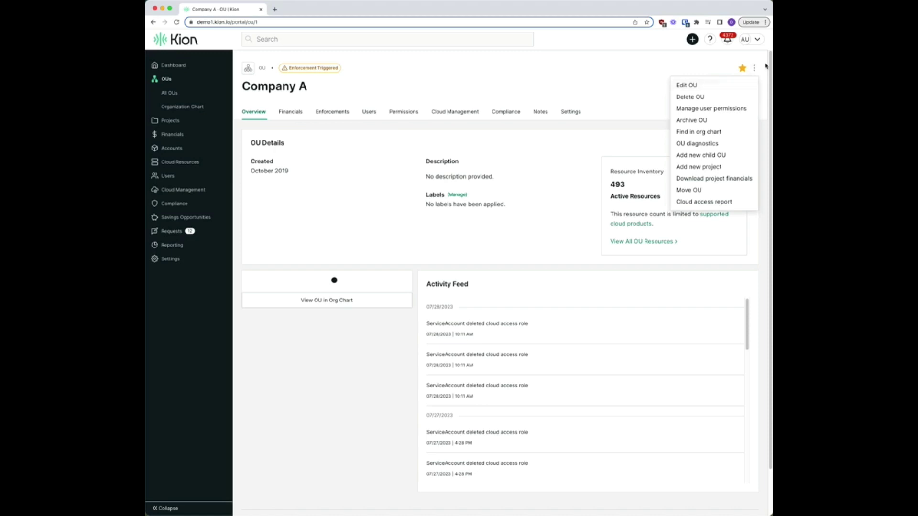
Step: In Company A user permissions, add the searched user to OU CAR Manager and save
{"action": "left_click", "coordinate": [712, 110]}
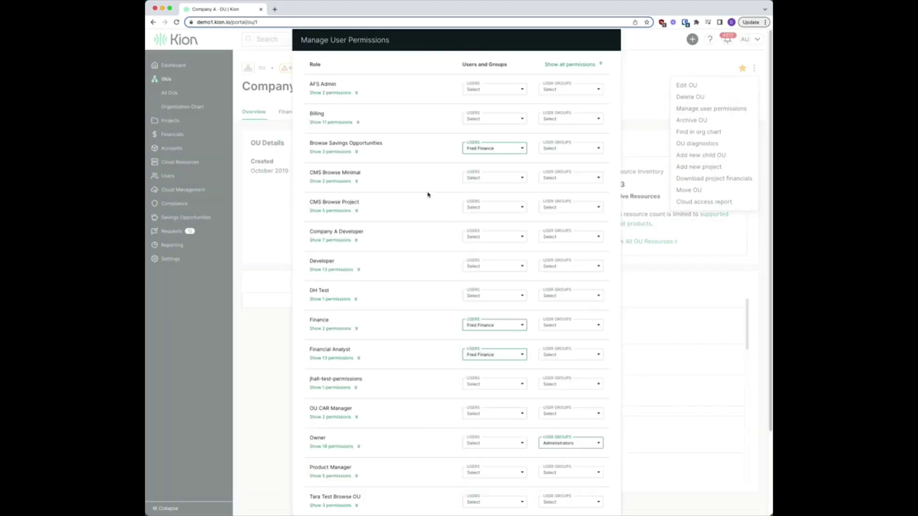
{"action": "scroll", "coordinate": [364, 156], "scroll_direction": "down", "scroll_amount": 3}
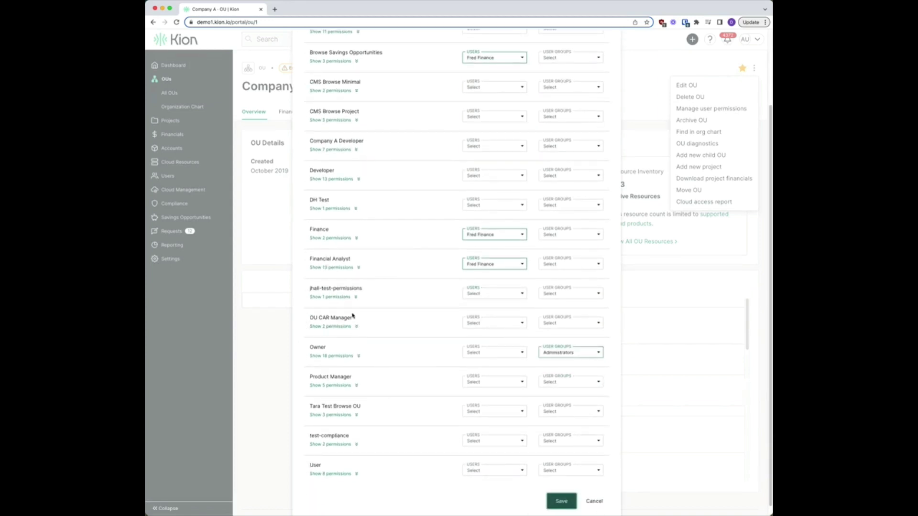
{"action": "left_click", "coordinate": [505, 324]}
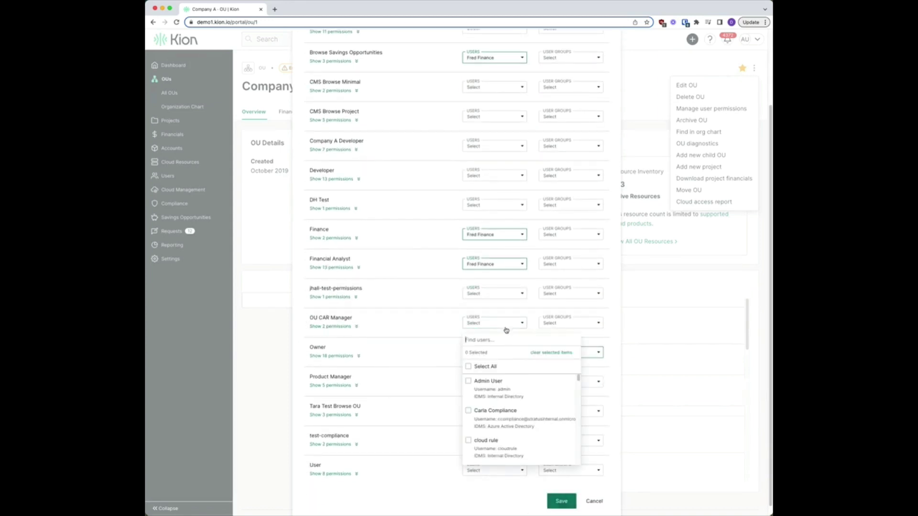
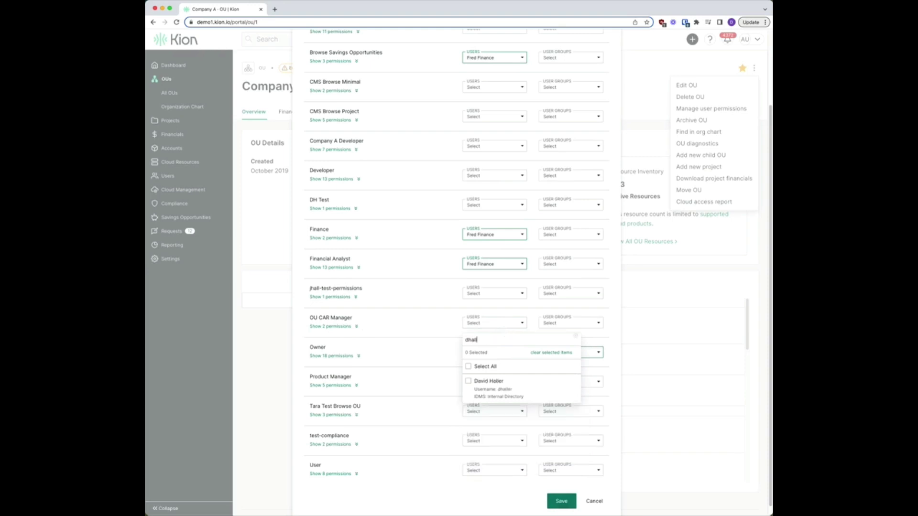
{"action": "left_click", "coordinate": [468, 382]}
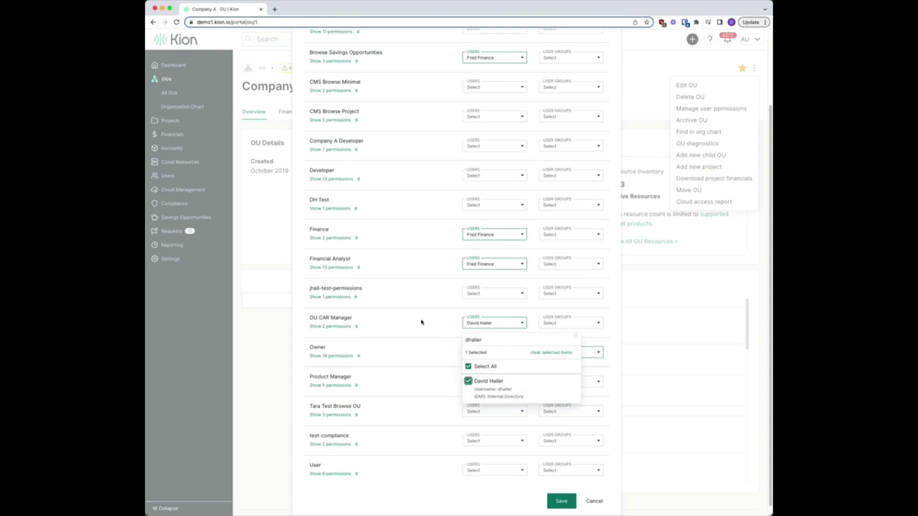
{"action": "left_click", "coordinate": [422, 322]}
{"action": "left_click", "coordinate": [562, 501]}
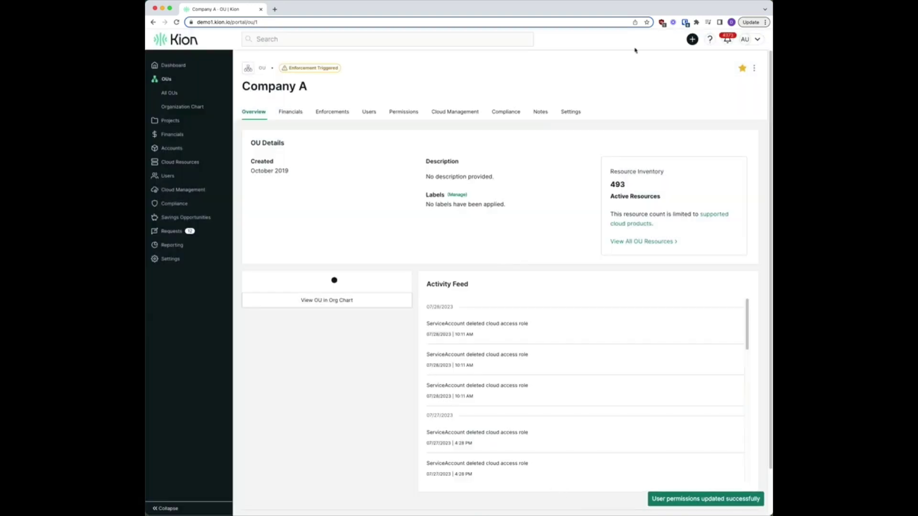
Step: Sign out of the admin account and log in as the test user via Bitwarden autofill
{"action": "left_click", "coordinate": [753, 39]}
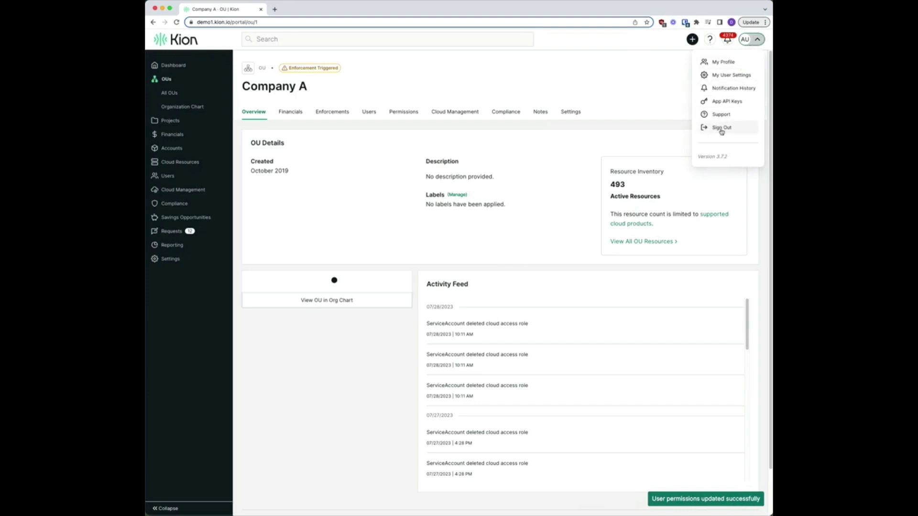
{"action": "left_click", "coordinate": [721, 128]}
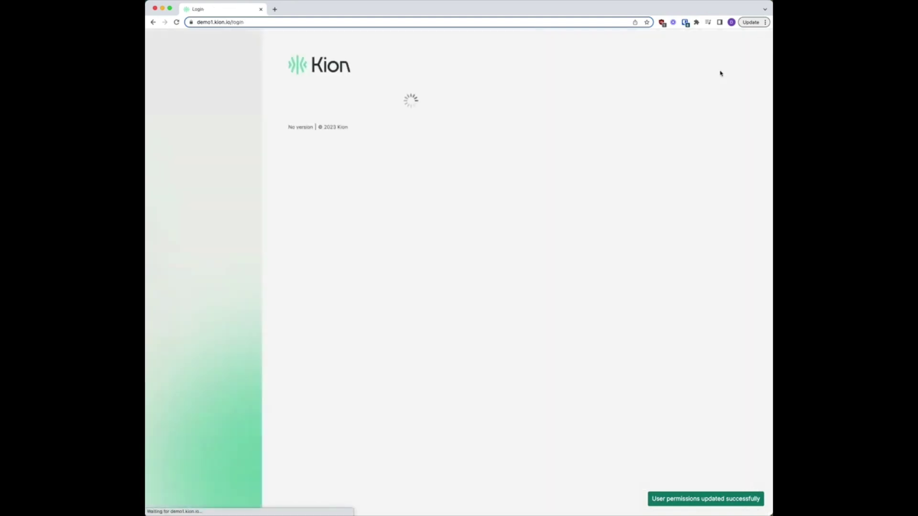
{"action": "left_click", "coordinate": [685, 23]}
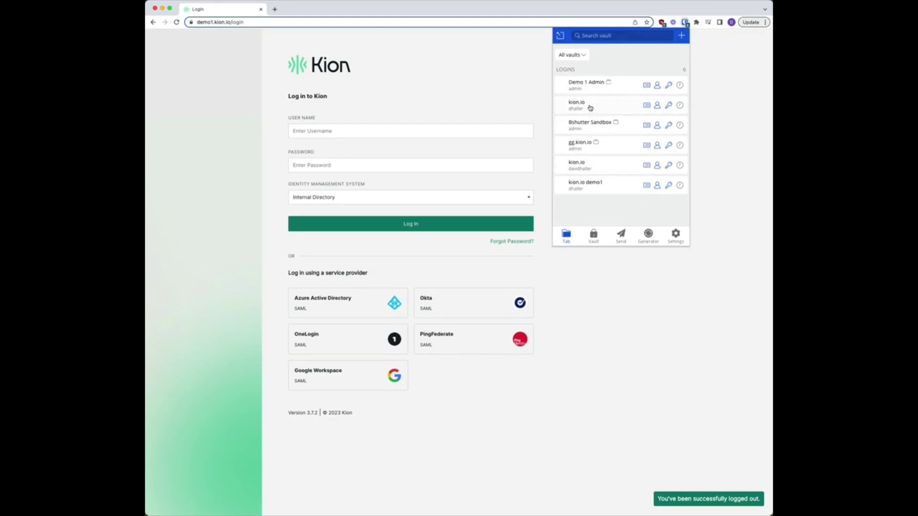
{"action": "left_click", "coordinate": [584, 191]}
{"action": "left_click", "coordinate": [397, 224]}
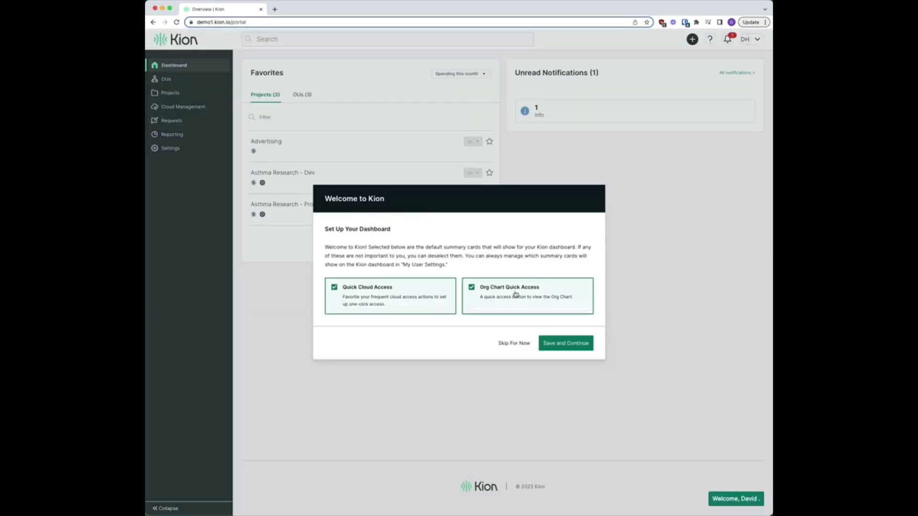
Step: Skip the welcome setup and view All OUs, showing 17 Limited Access OUs
{"action": "left_click", "coordinate": [512, 343]}
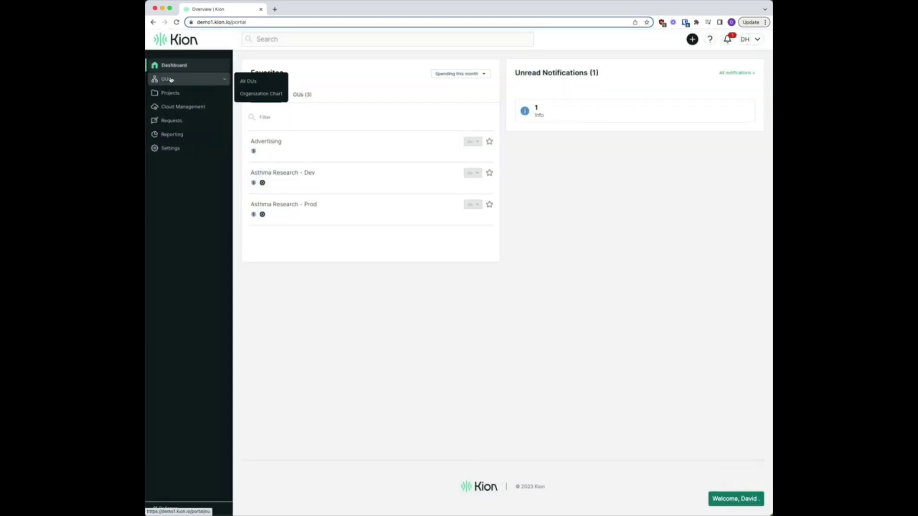
{"action": "left_click", "coordinate": [255, 82]}
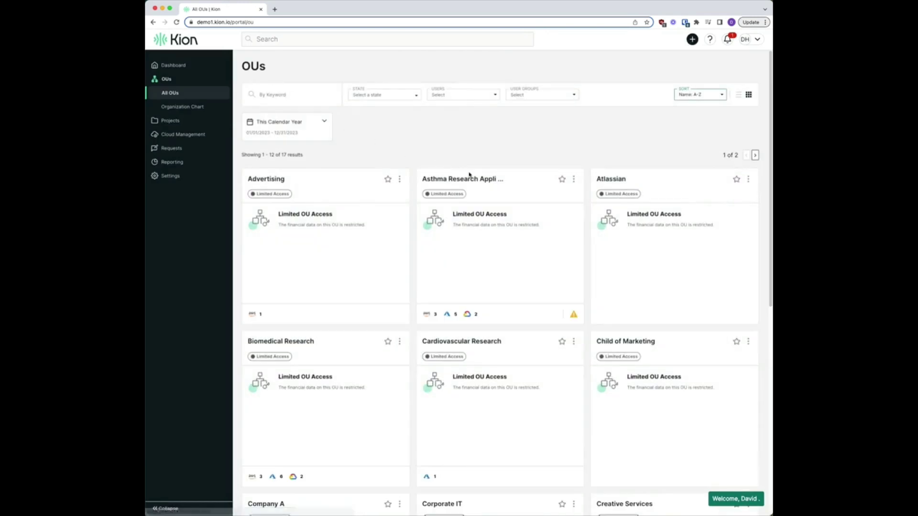